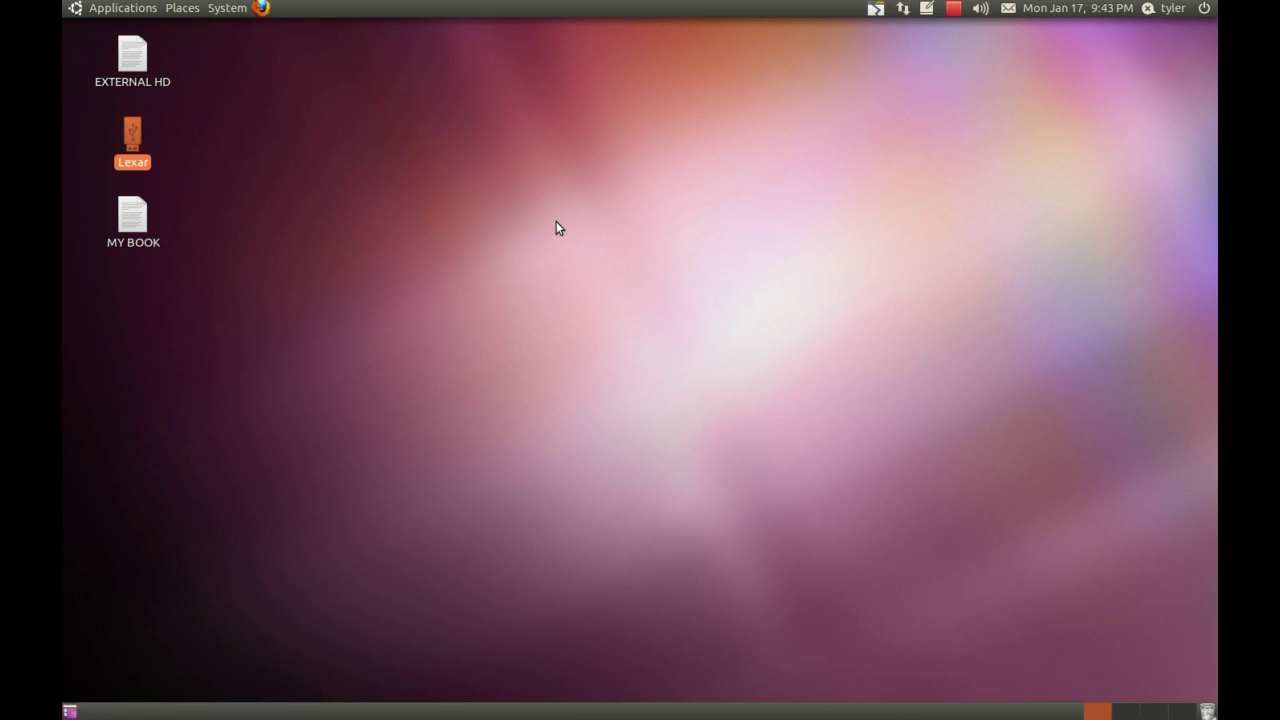
Open the Calculator and move its window to the middle of the desktop.
left_click(90, 10)
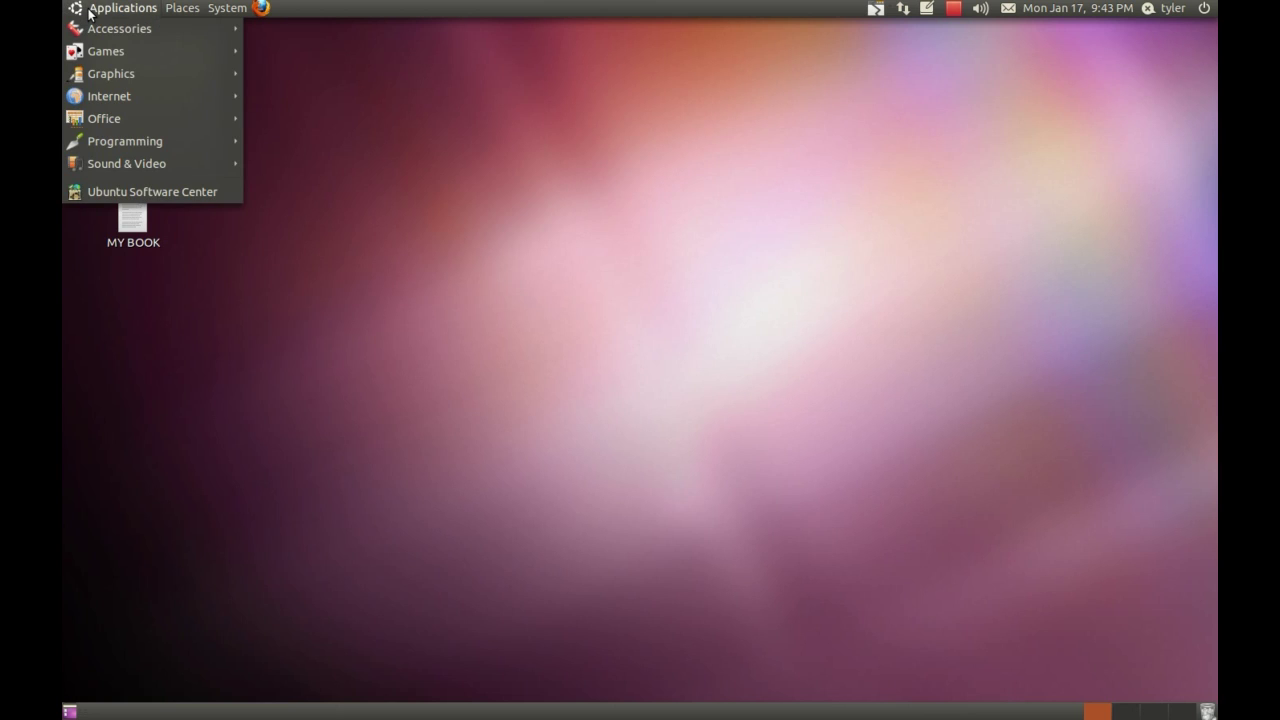
mouse_move(94, 22)
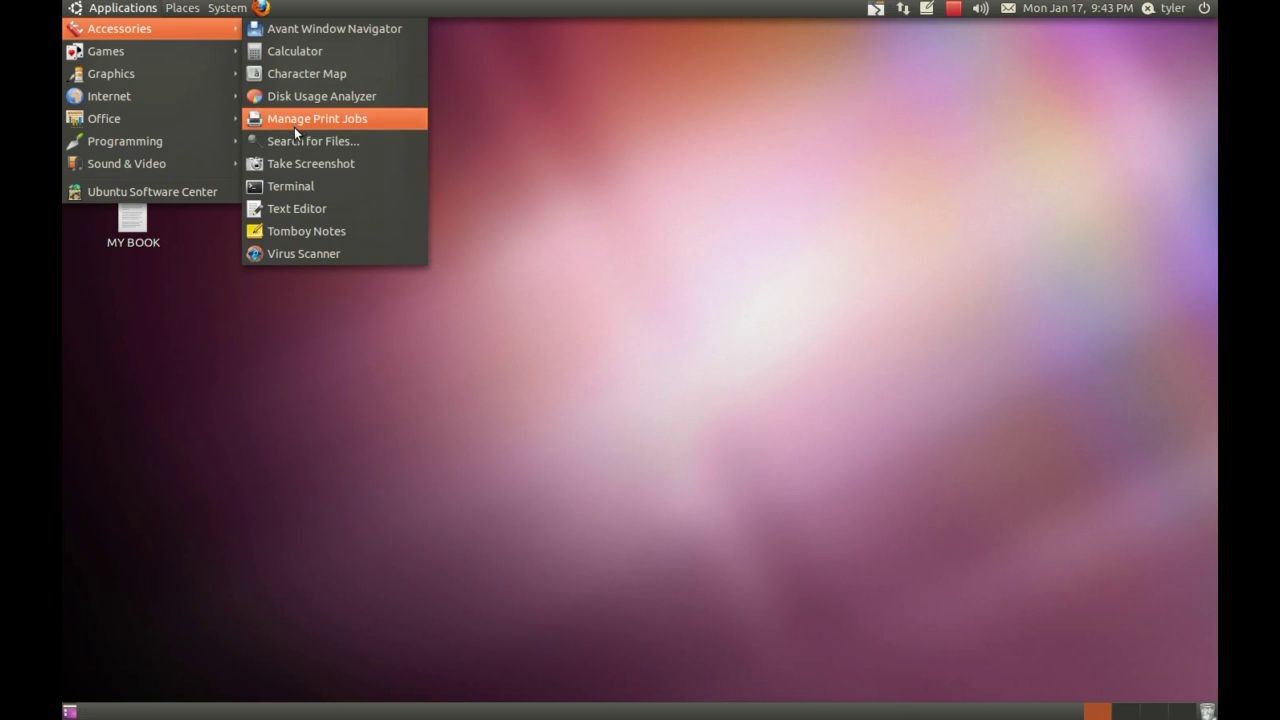
left_click(293, 50)
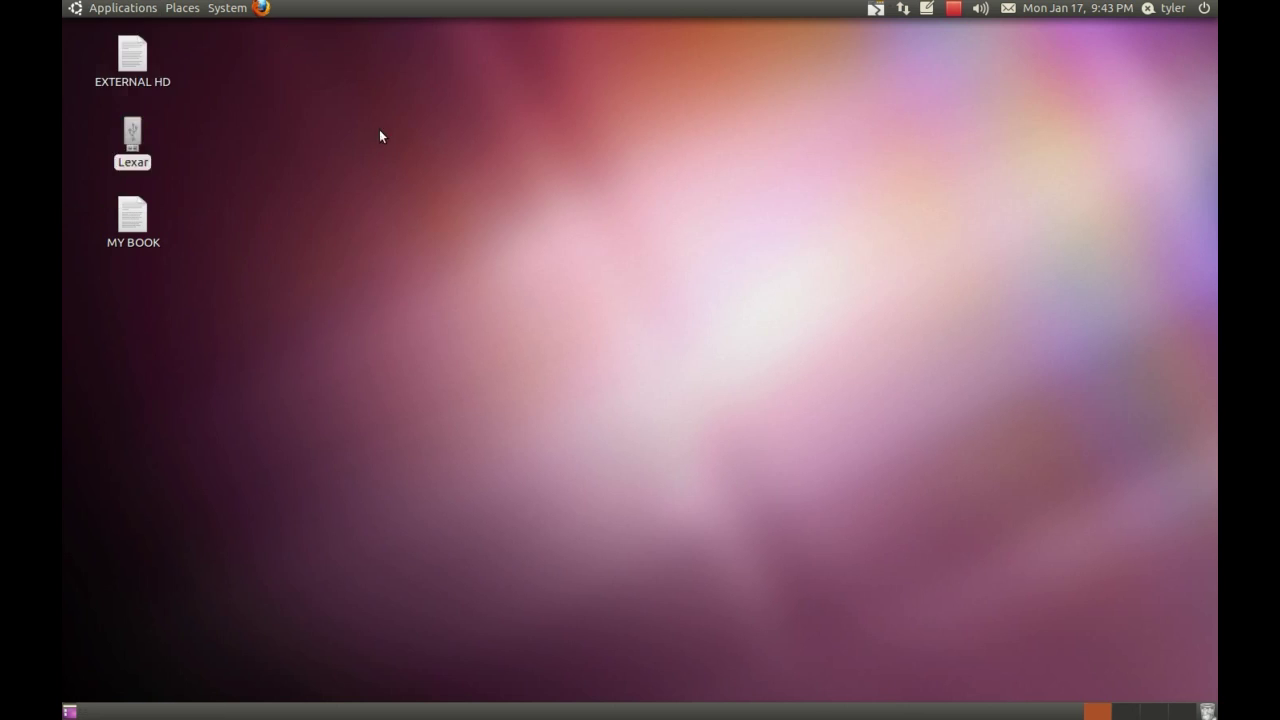
left_click_drag(178, 31, 583, 166)
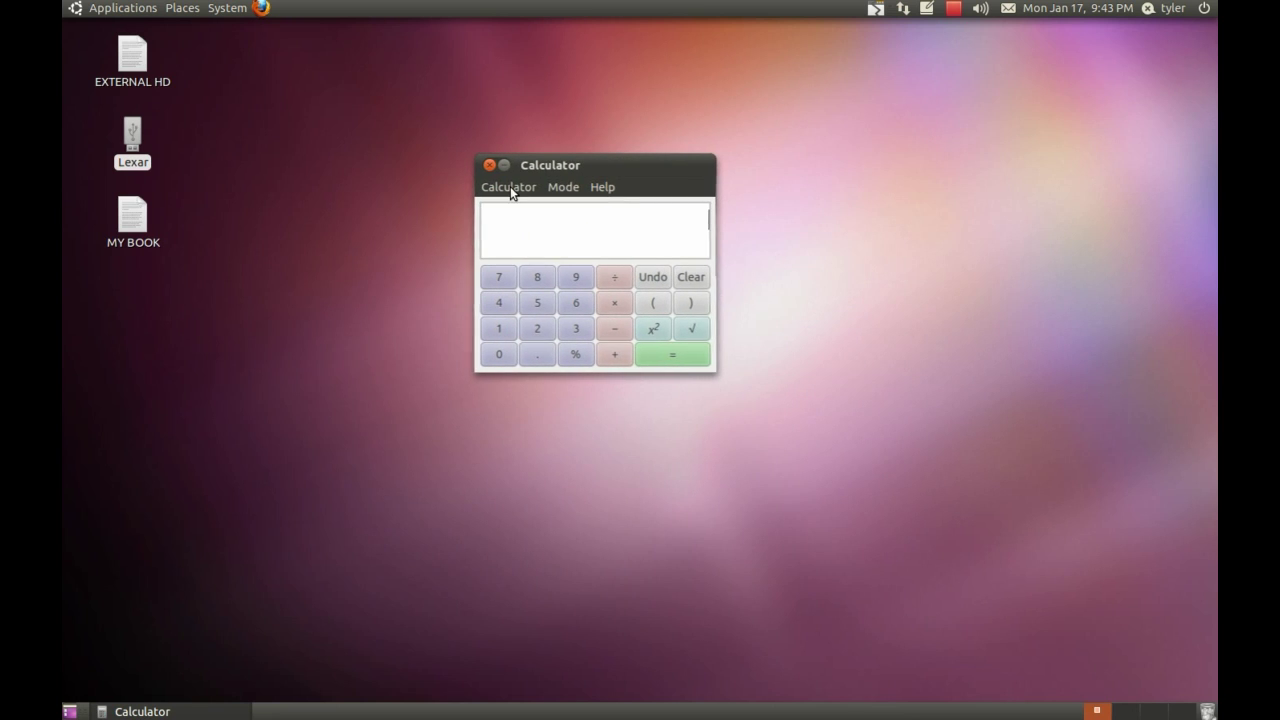
Calculate 5+5 in the Calculator.
left_click(563, 187)
left_click(457, 219)
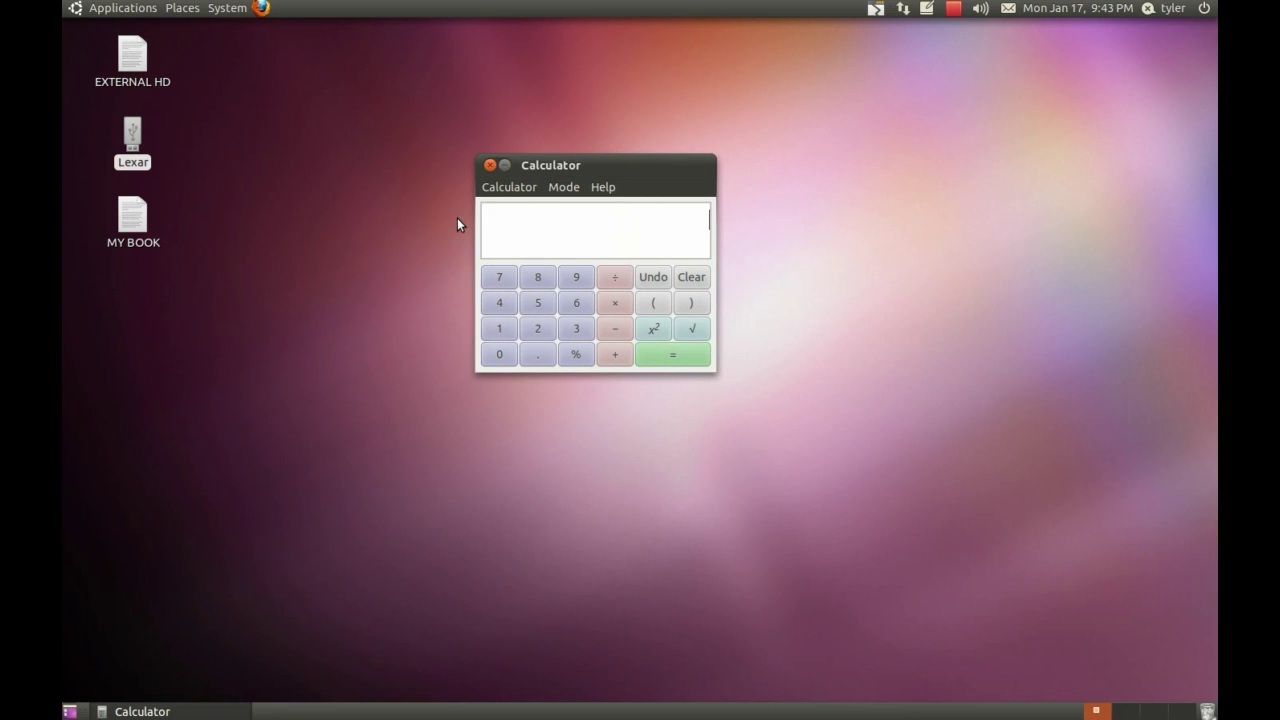
type("5+5")
key("Return")
Force the Calculator to exit with the panel's Force Quit applet and confirm.
left_click(877, 15)
left_click(580, 245)
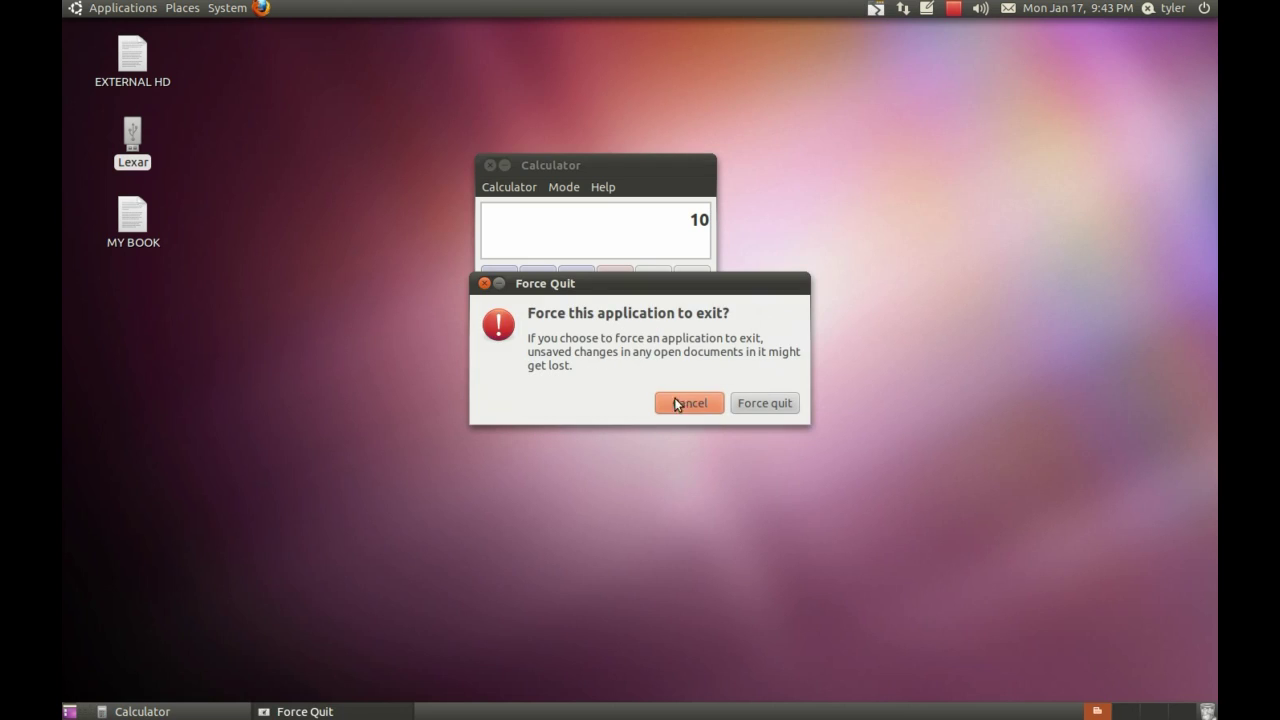
left_click(747, 403)
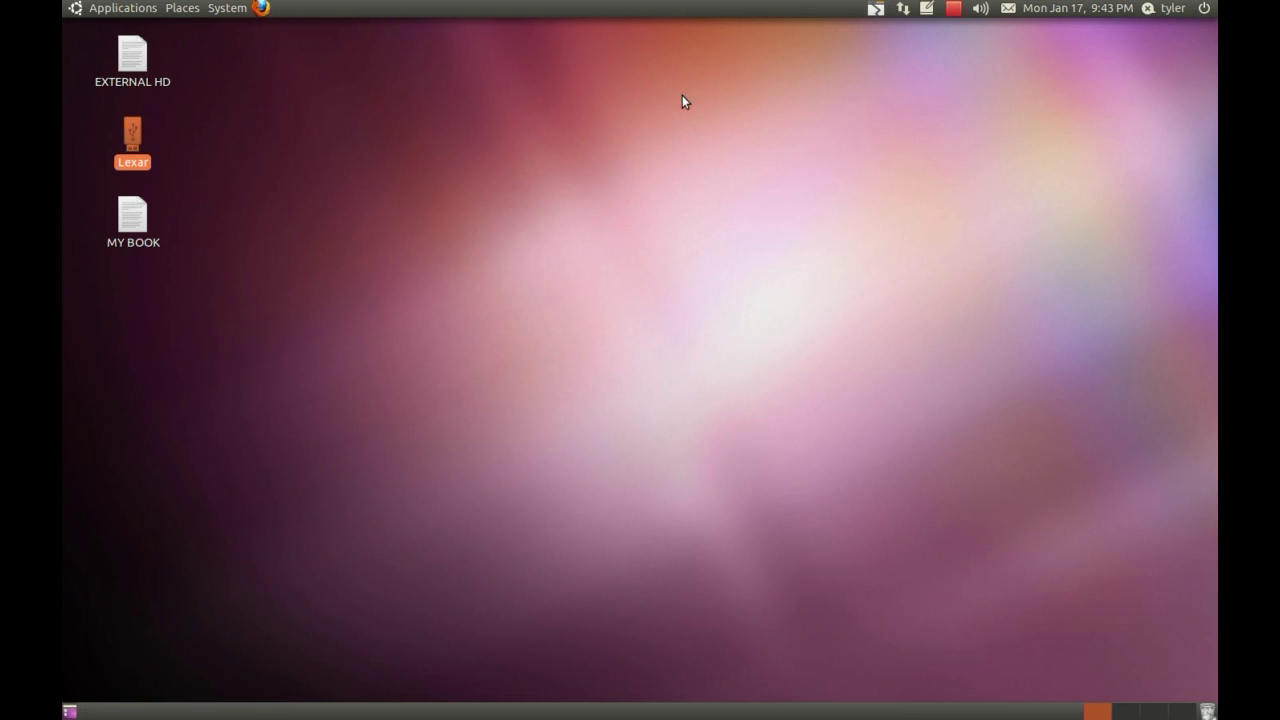
Remove the Force Quit applet from the top panel.
right_click(875, 9)
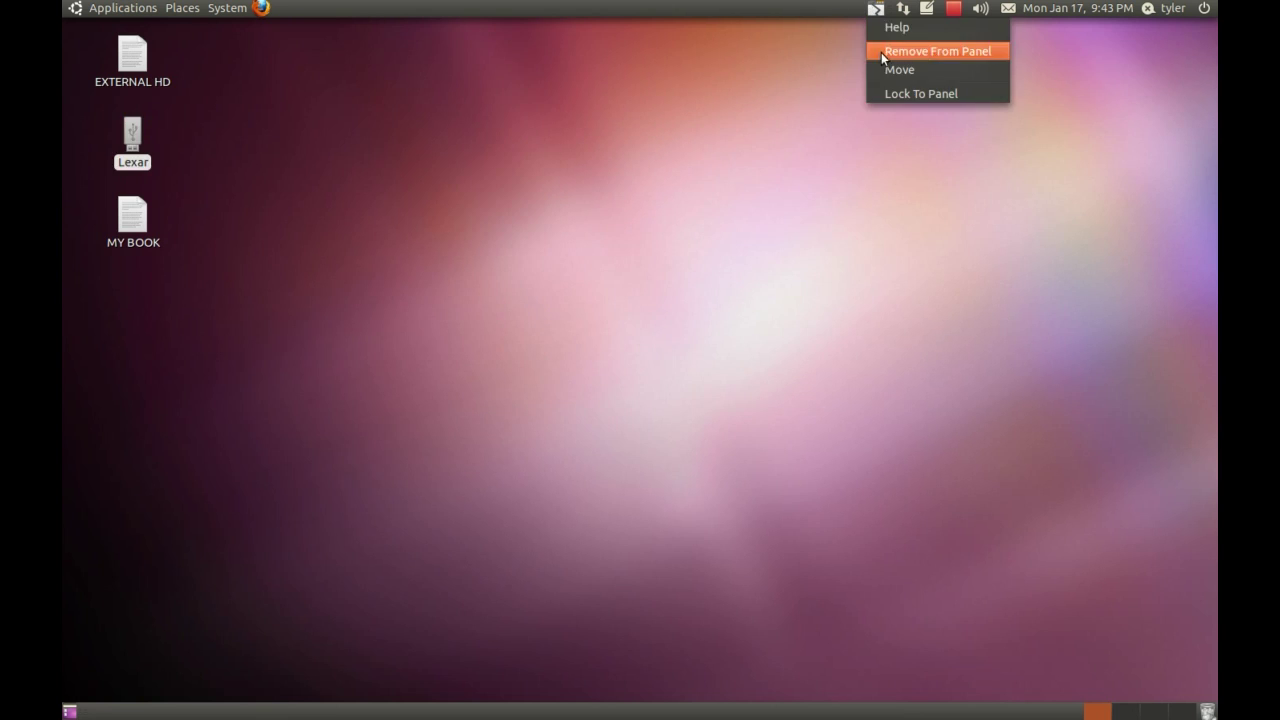
left_click(881, 52)
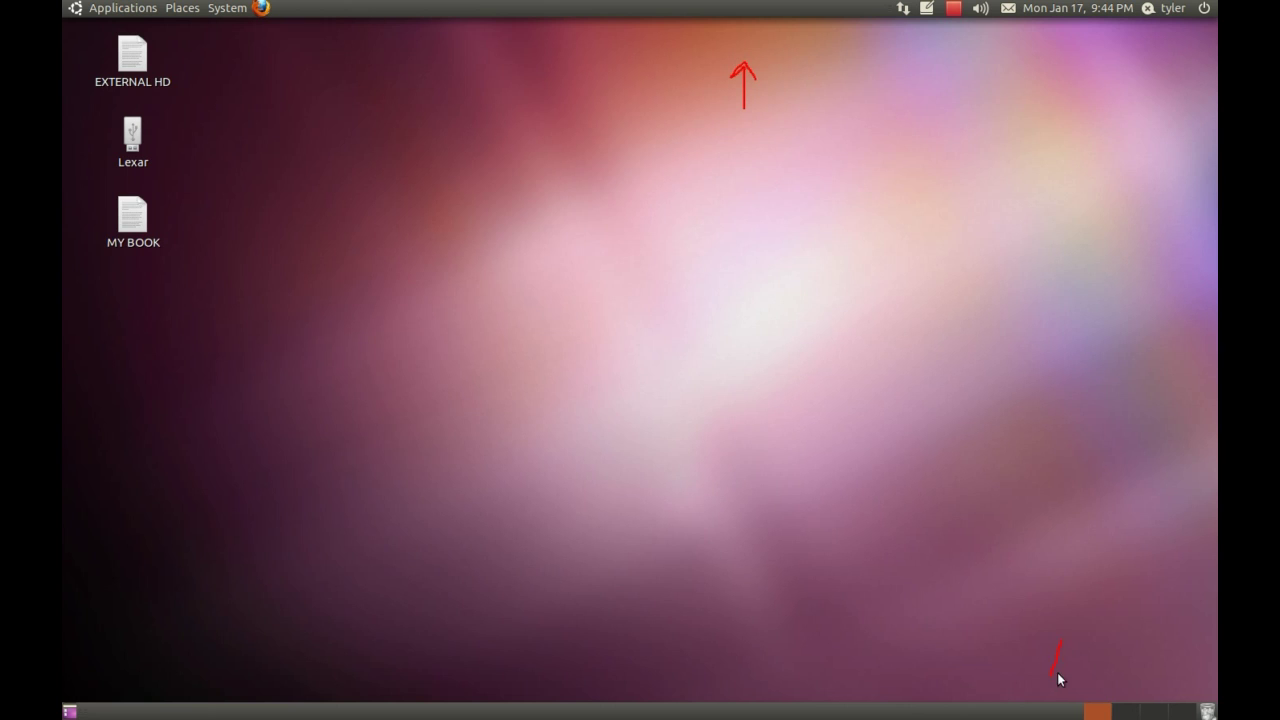
left_click_drag(1055, 674, 1070, 666)
right_click(864, 12)
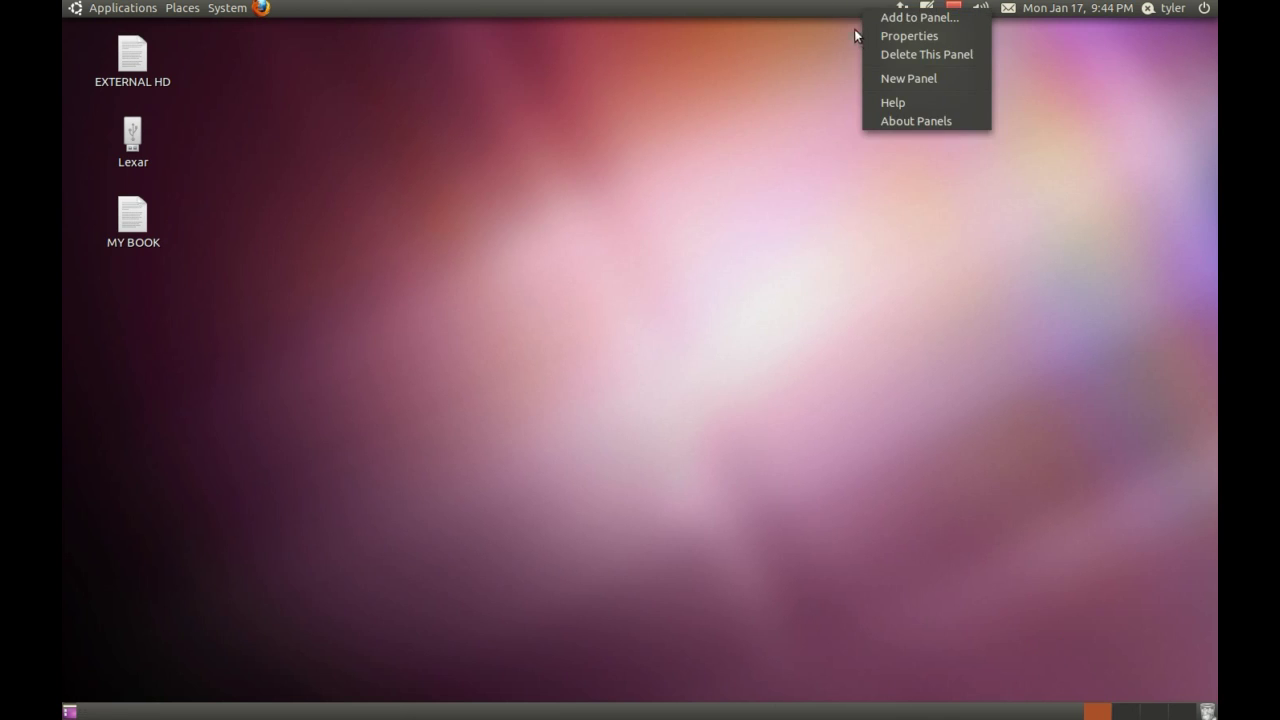
left_click(965, 35)
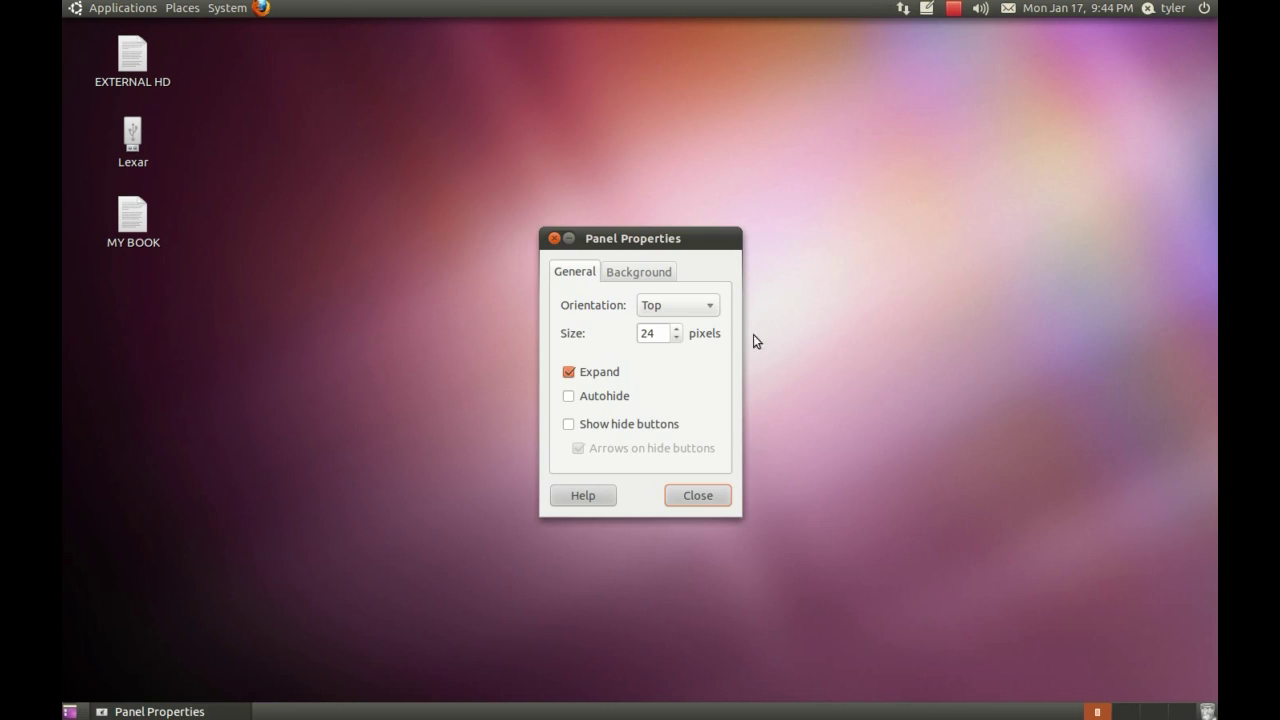
left_click(698, 496)
Add the Force Quit applet to the top panel and close the list of available panel items.
right_click(882, 13)
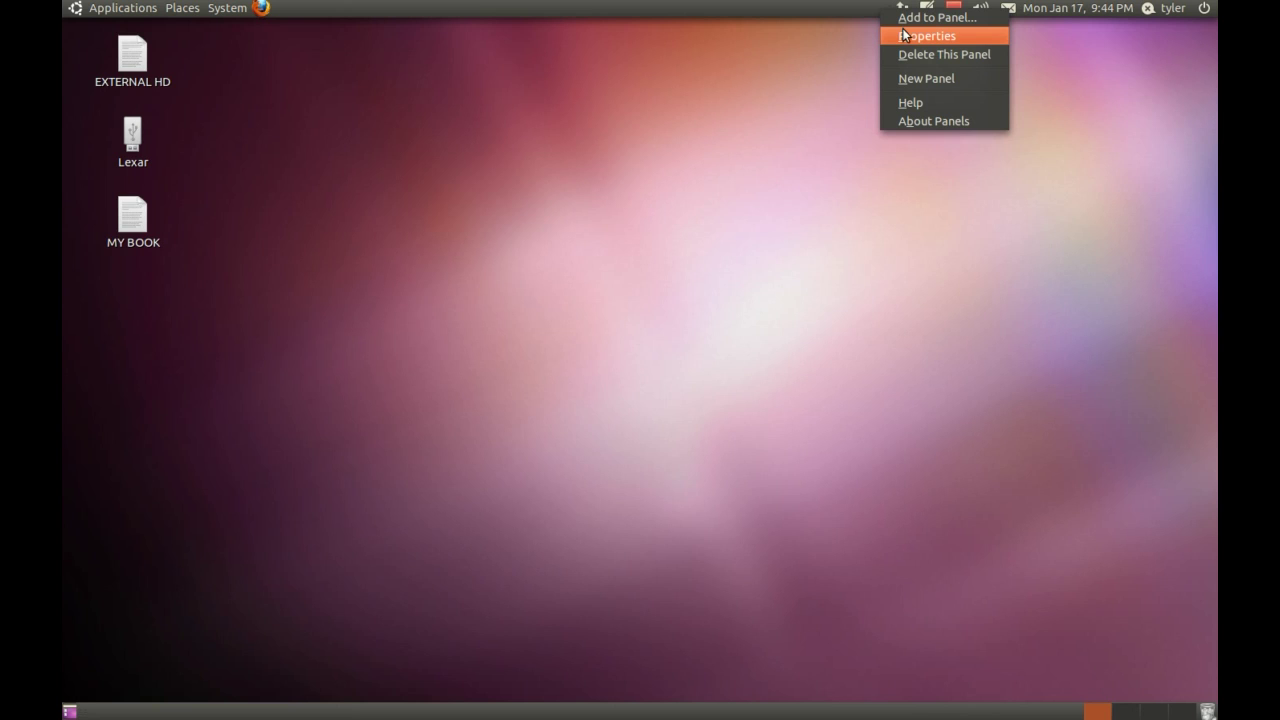
left_click(920, 17)
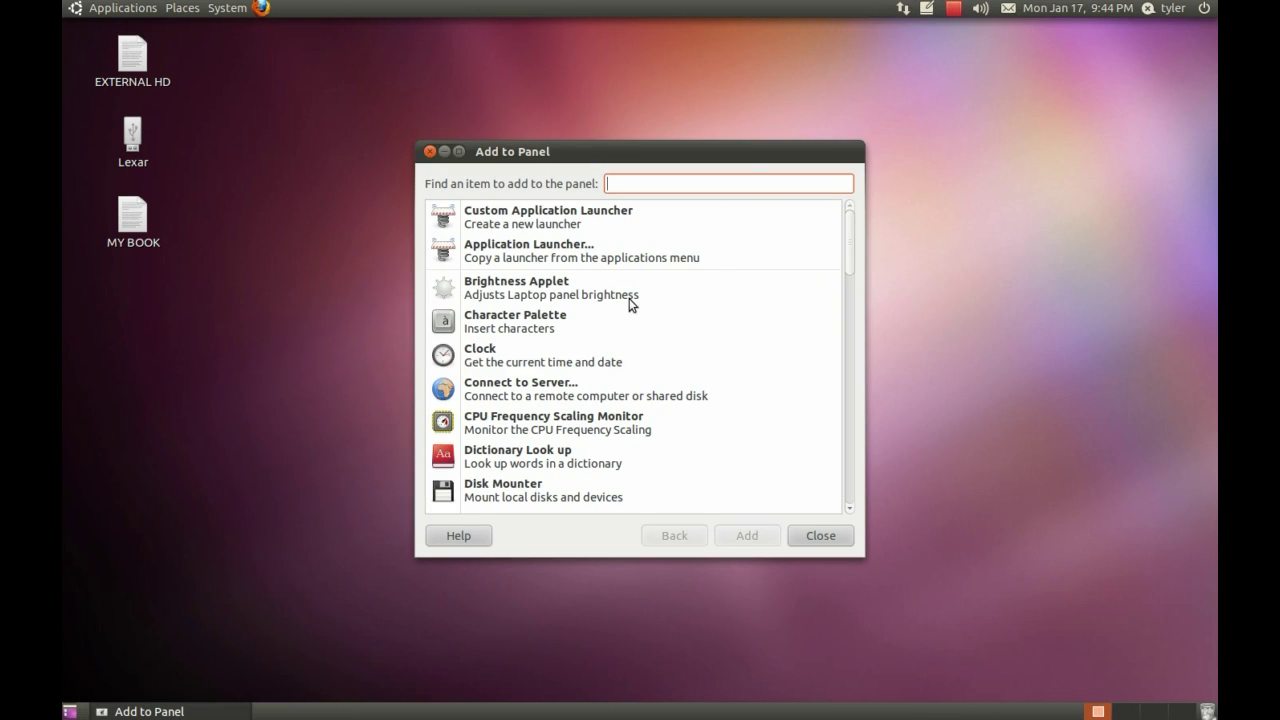
scroll(577, 355, "down", 3)
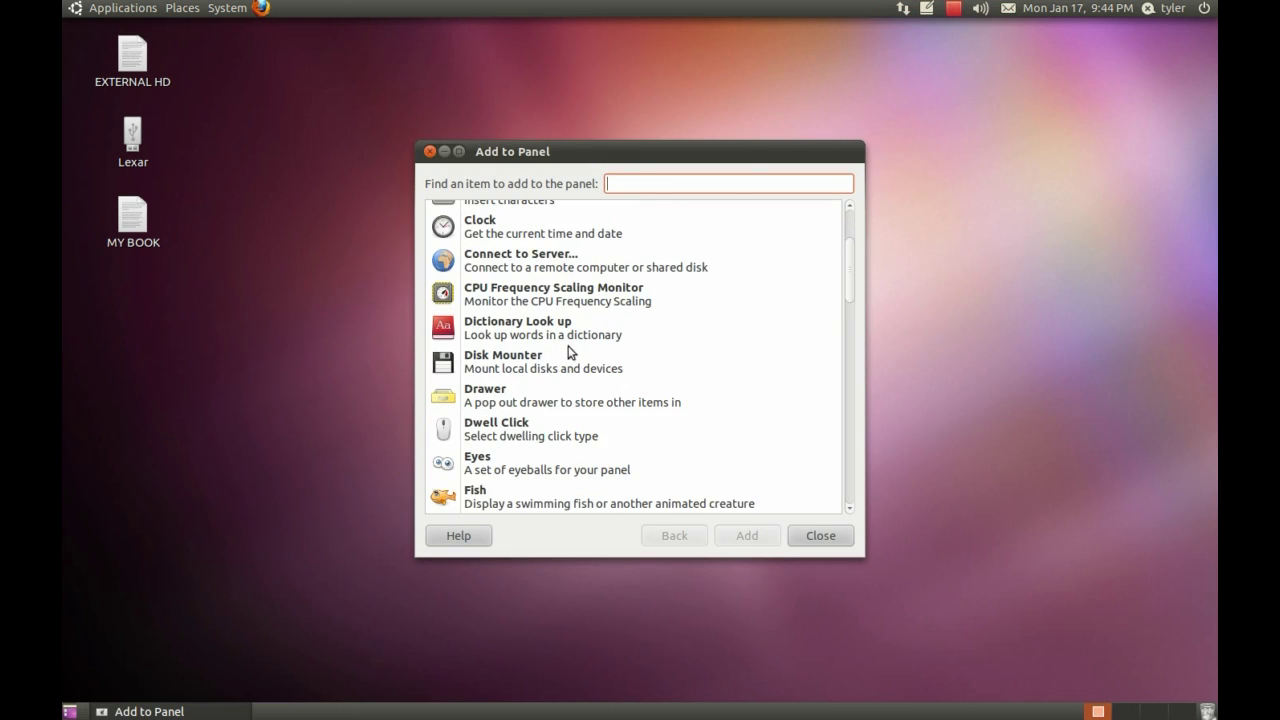
scroll(533, 320, "up", 3)
scroll(495, 279, "down", 6)
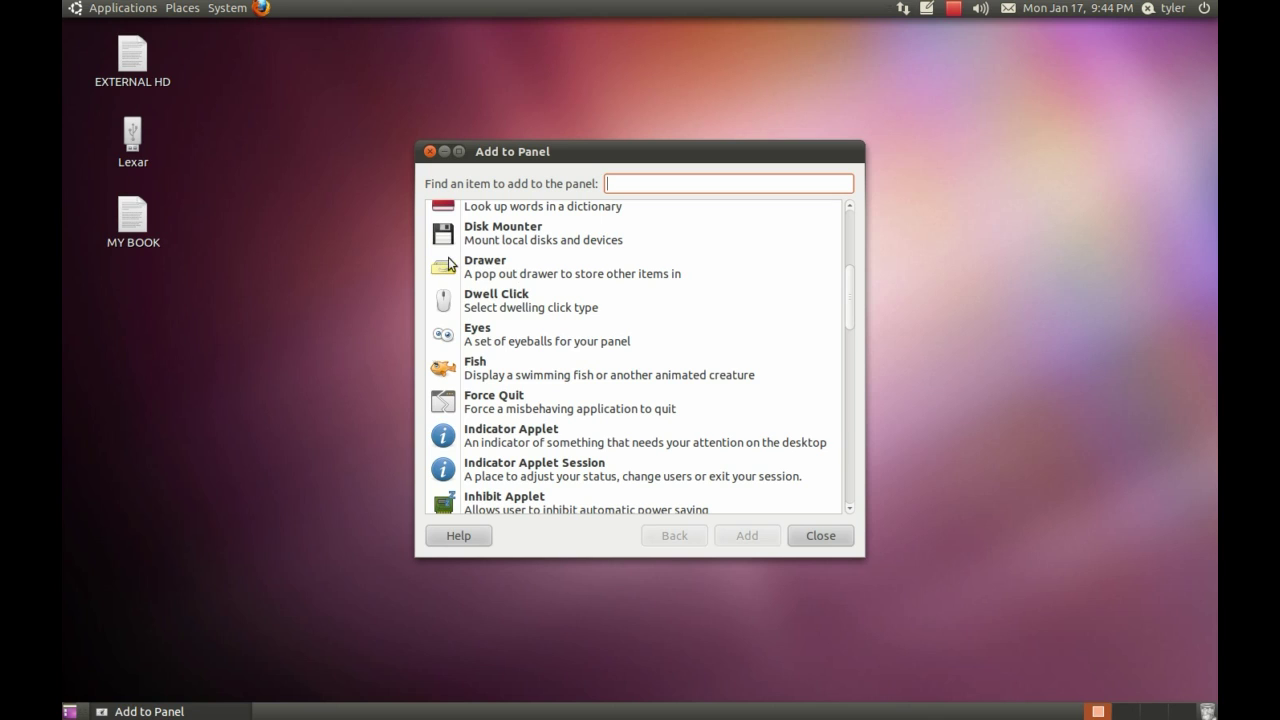
scroll(516, 258, "down", 1)
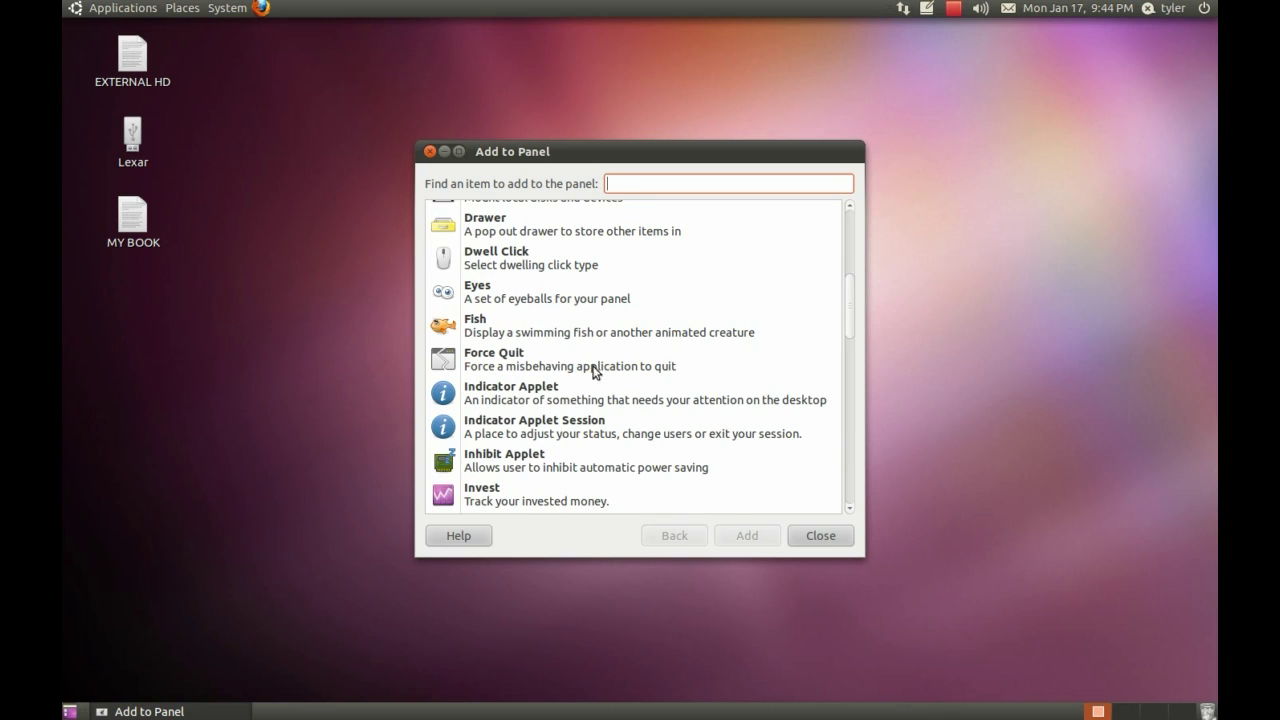
mouse_move(603, 377)
left_mouse_down()
mouse_move(422, 374)
mouse_move(460, 345)
mouse_move(582, 345)
mouse_move(682, 356)
mouse_move(677, 378)
left_mouse_up()
key("F9")
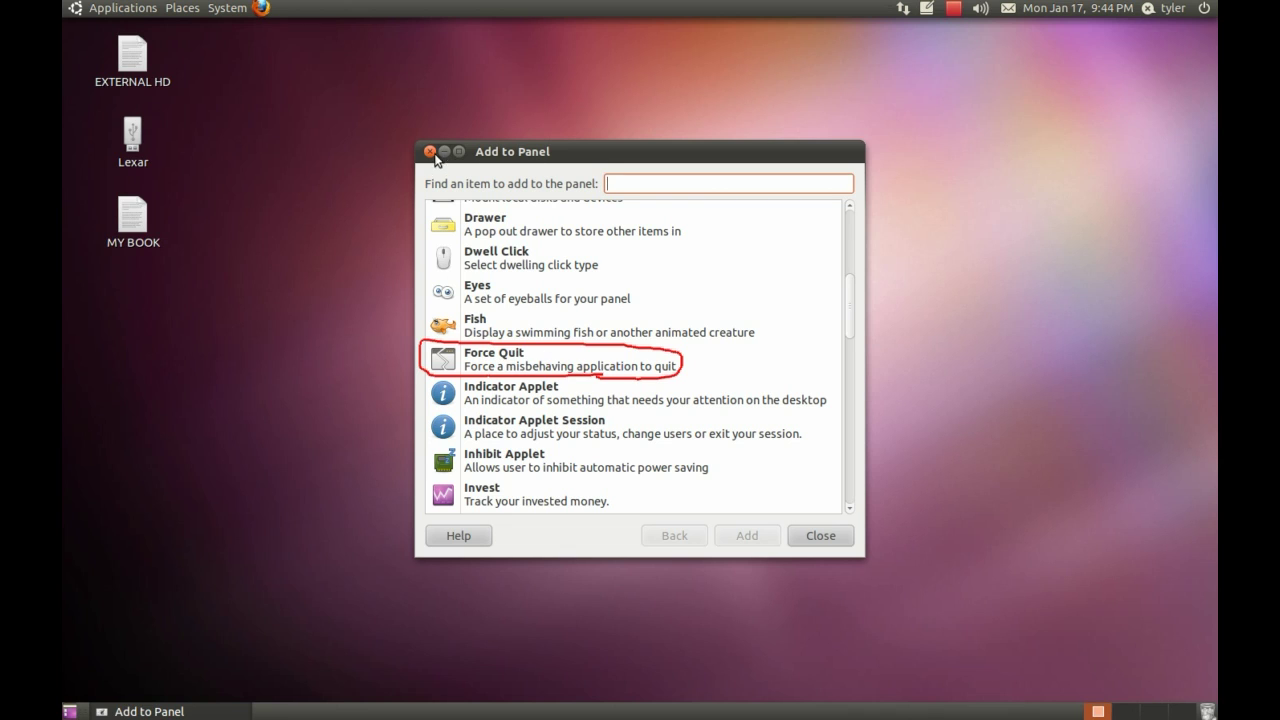
left_click(482, 370)
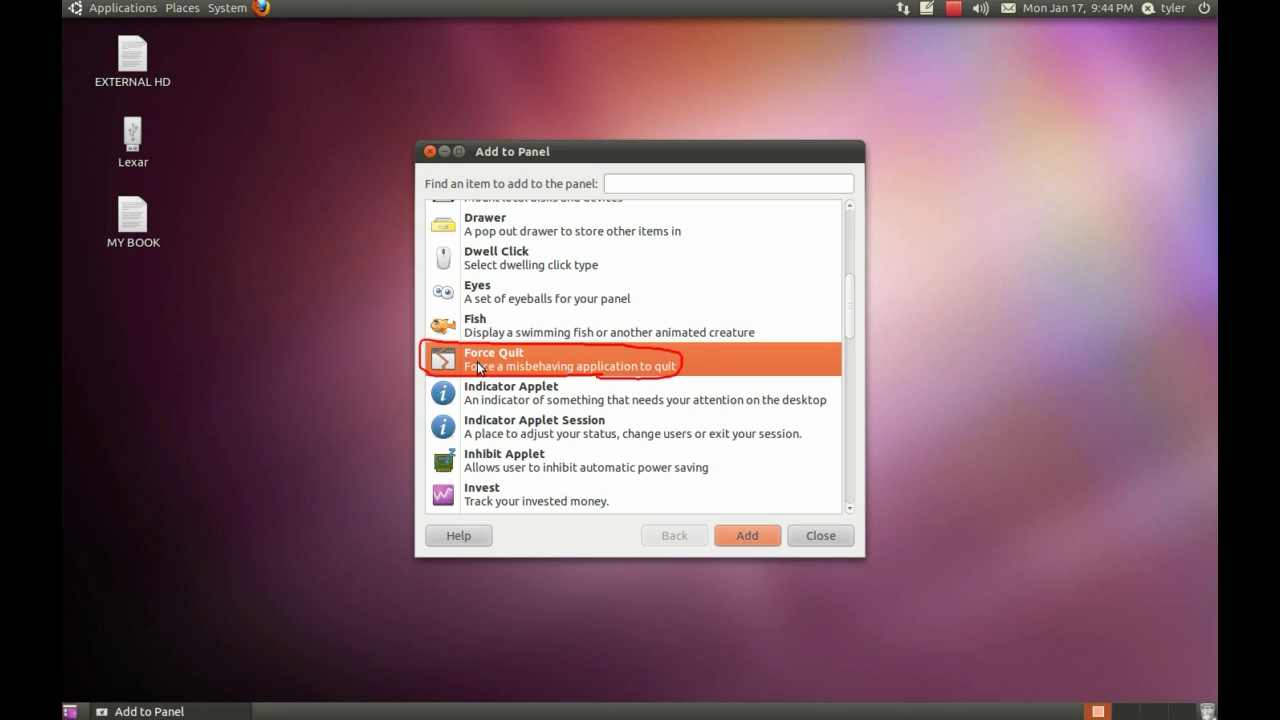
left_click(740, 540)
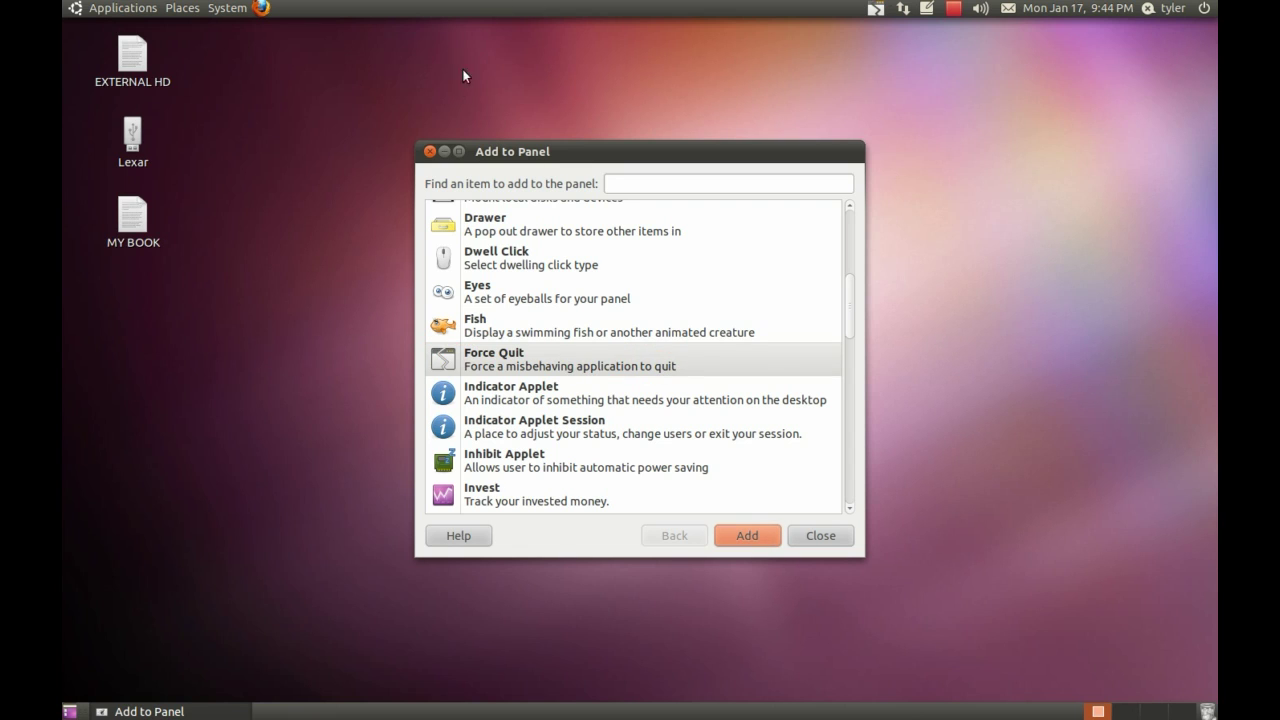
left_click(430, 152)
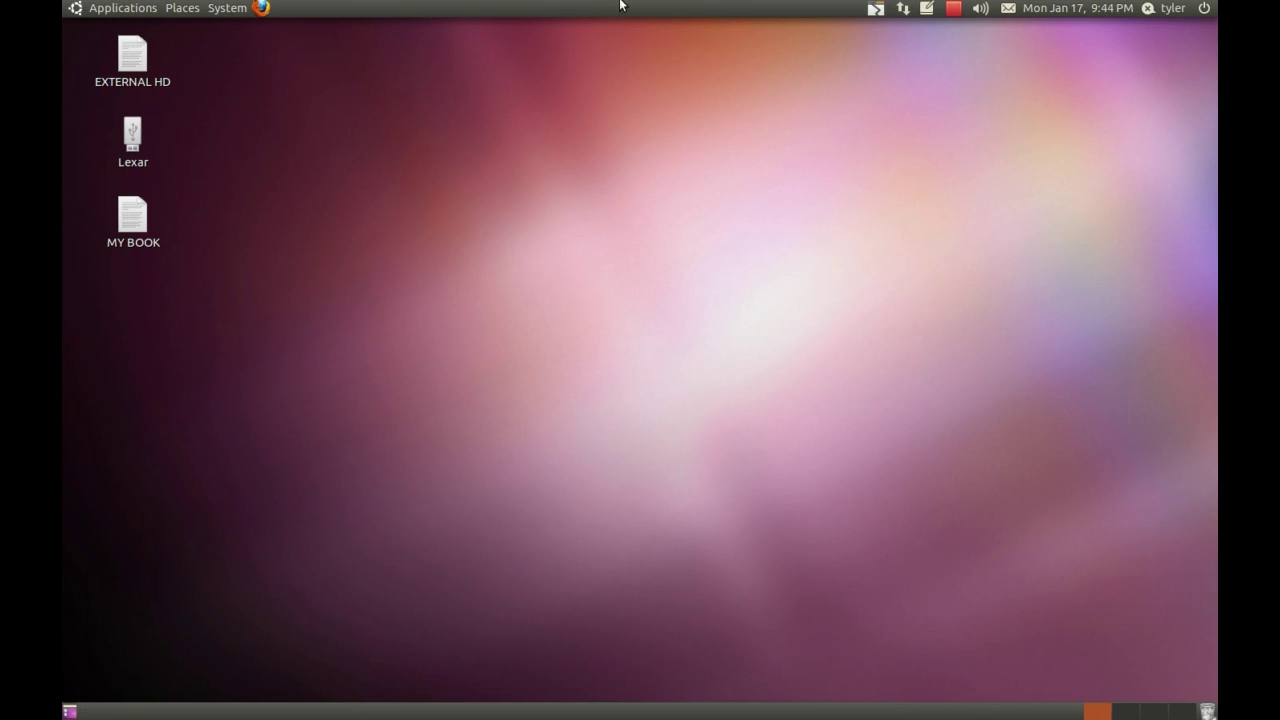
Reopen the Calculator and move its window away from the desktop corner.
left_click(90, 10)
mouse_move(94, 33)
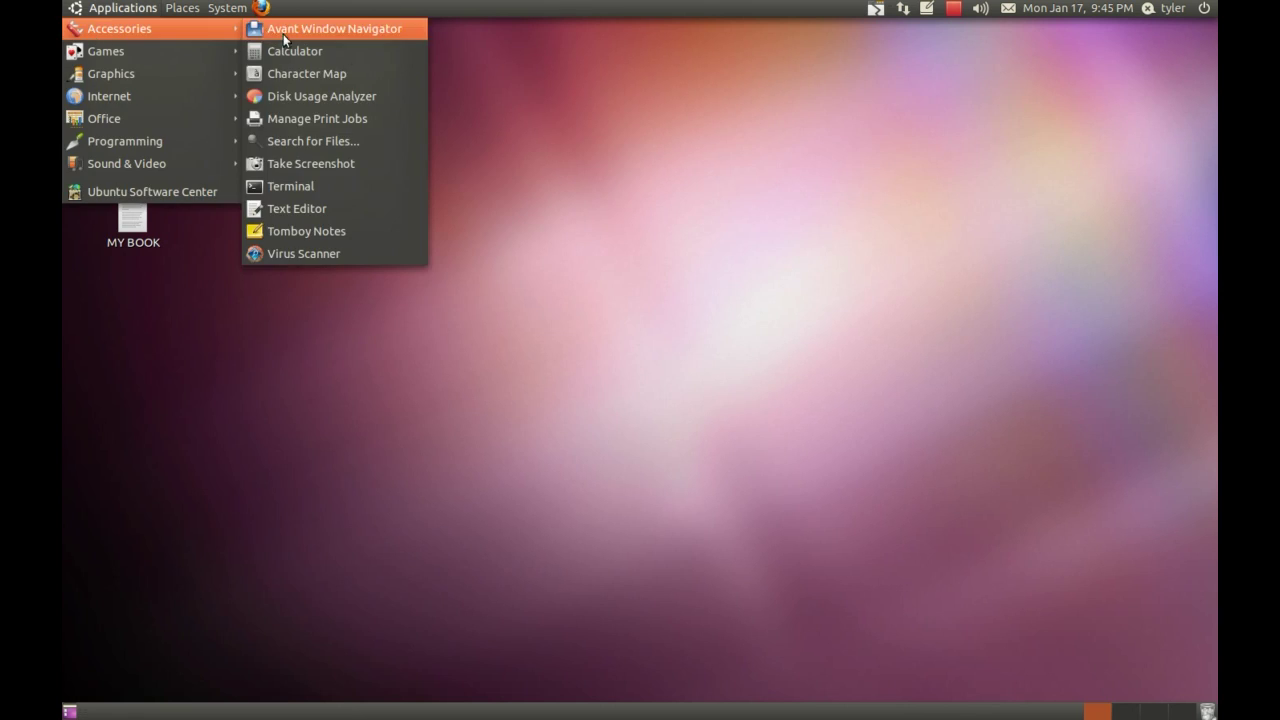
left_click(354, 49)
left_click_drag(107, 40, 462, 168)
Calculate 555556565+12233 in the Calculator.
left_click(487, 300)
left_click(484, 297)
left_click(484, 297)
left_click(484, 297)
left_click(484, 297)
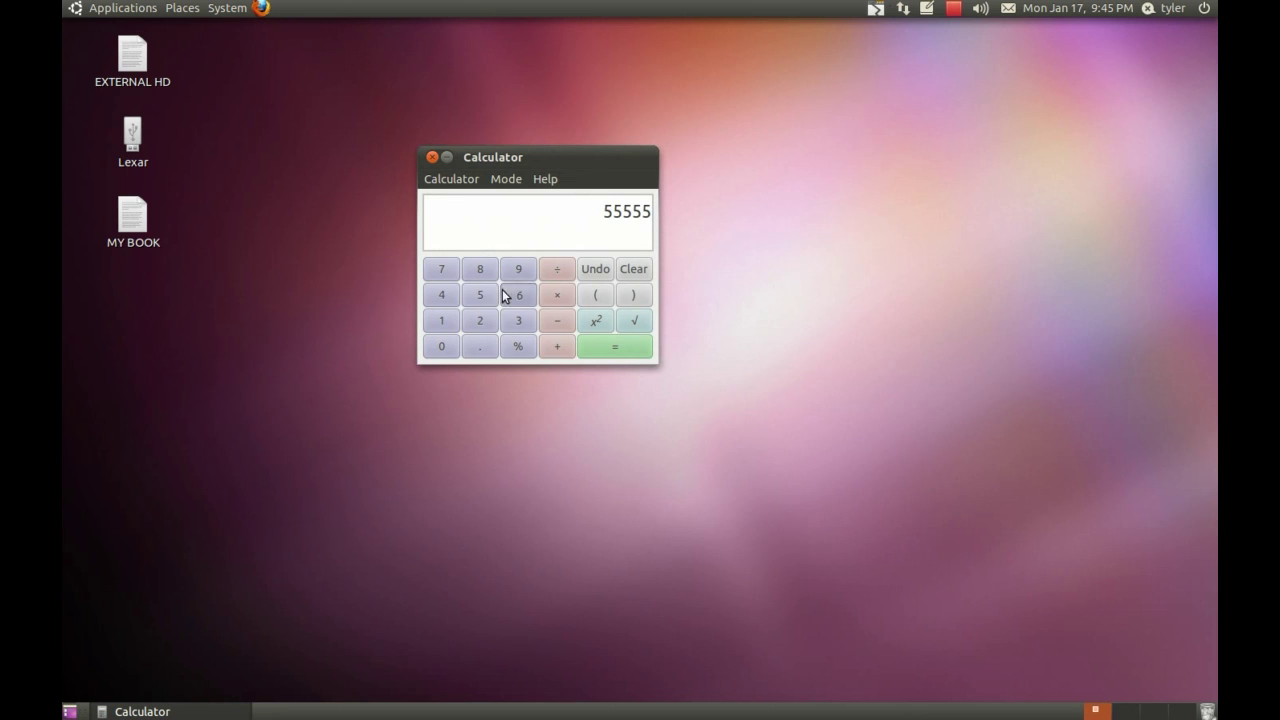
left_click(516, 295)
left_click(484, 296)
left_click(516, 295)
left_click(484, 296)
left_click(560, 349)
left_click(441, 320)
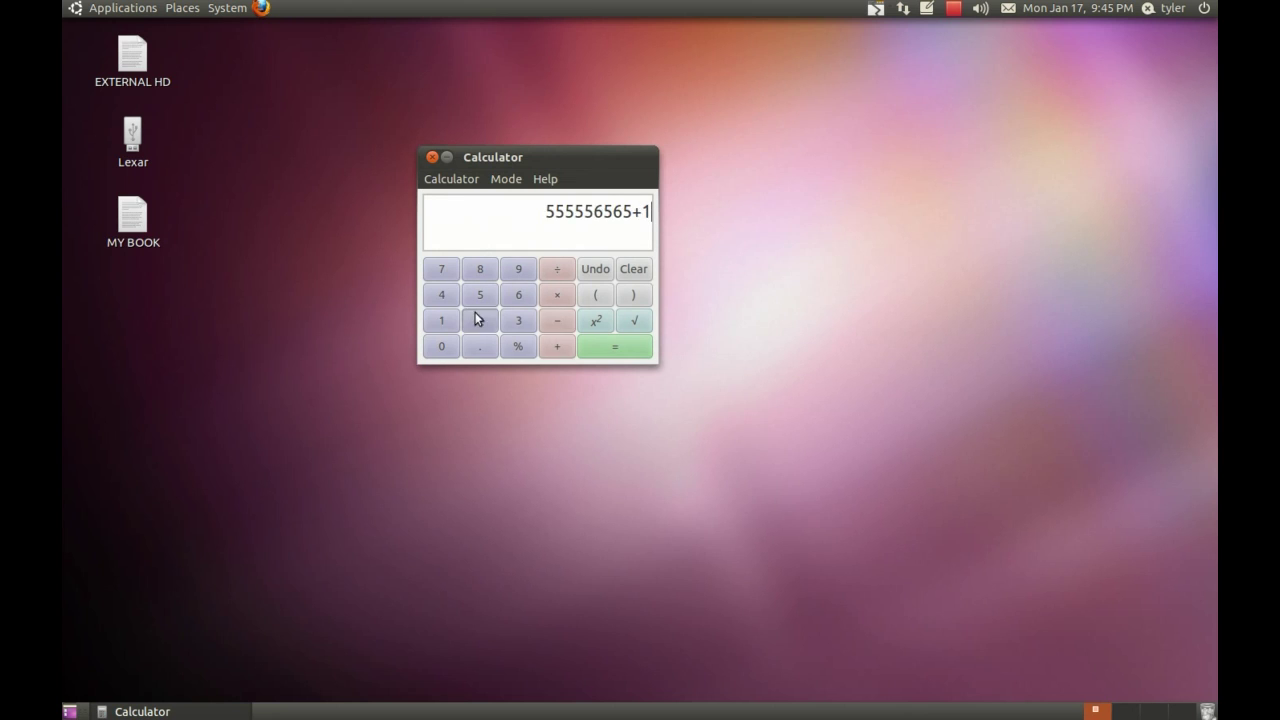
left_click(480, 320)
left_click(480, 320)
left_click(517, 322)
left_click(517, 322)
left_click(606, 346)
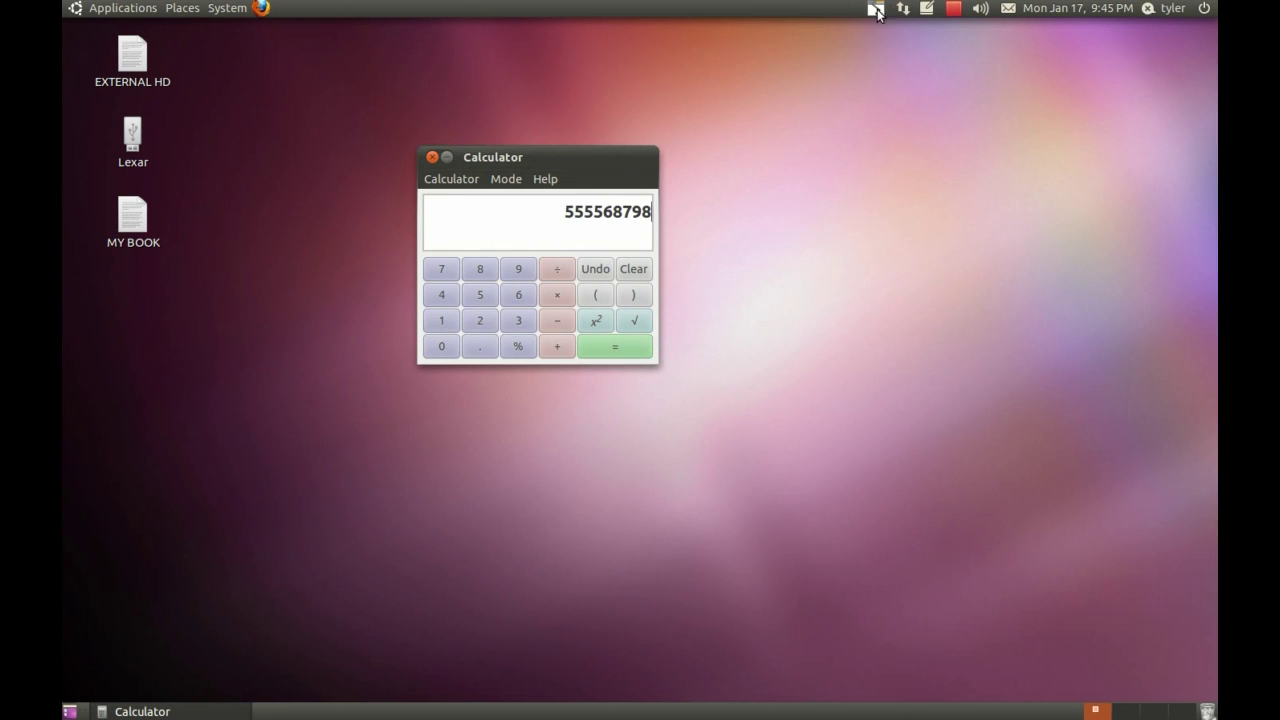
Force quit the Calculator using the newly added Force Quit applet and confirm the exit.
left_click(875, 8)
left_click(566, 251)
left_click(764, 402)
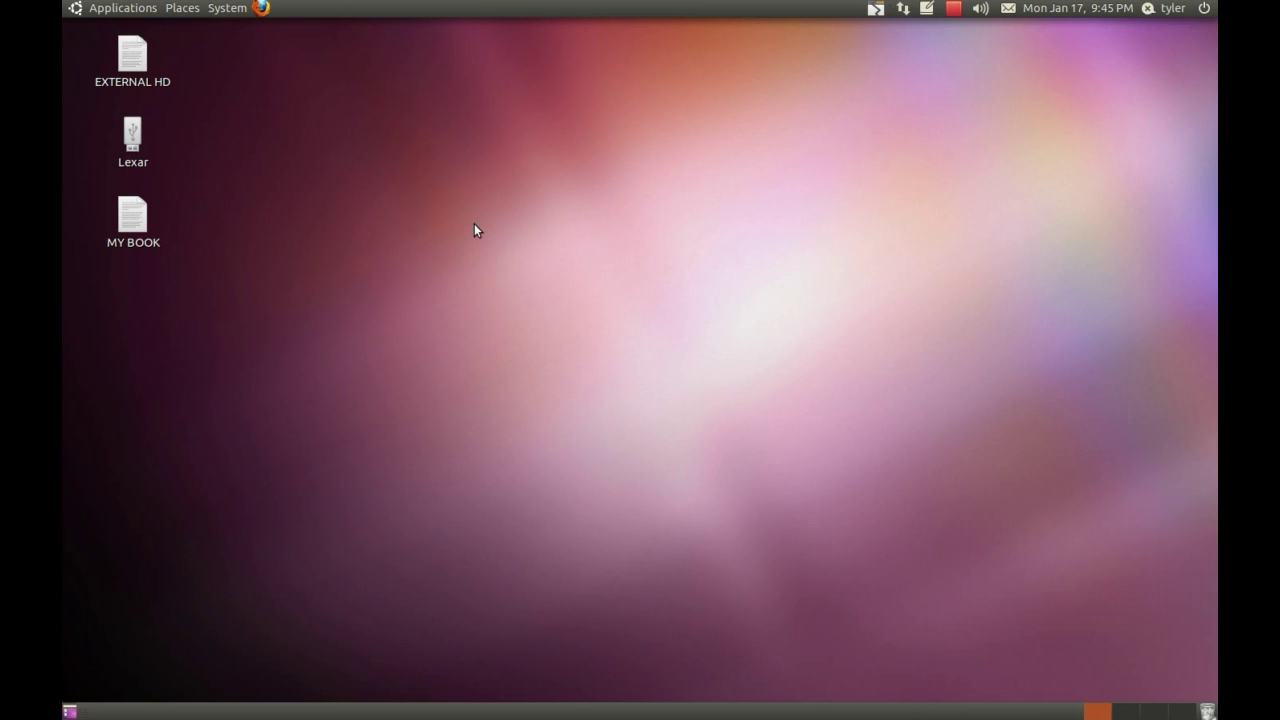
key("XF86PowerOff")
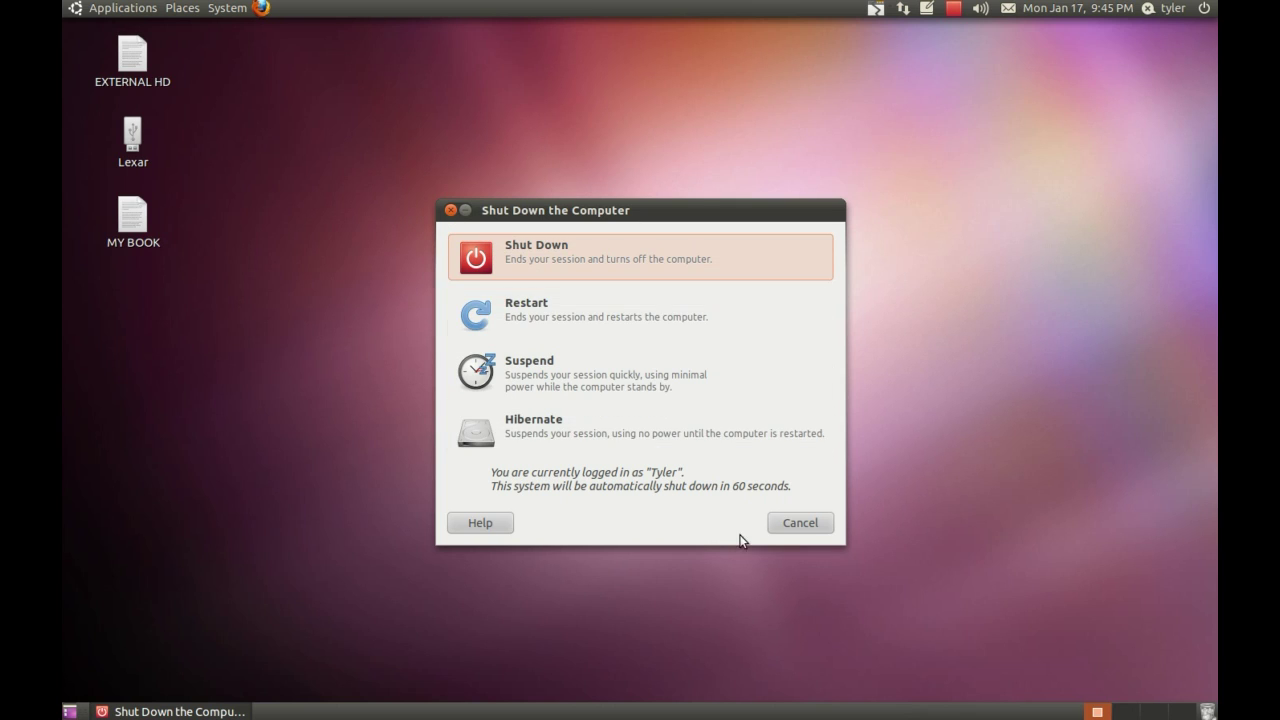
left_click(808, 525)
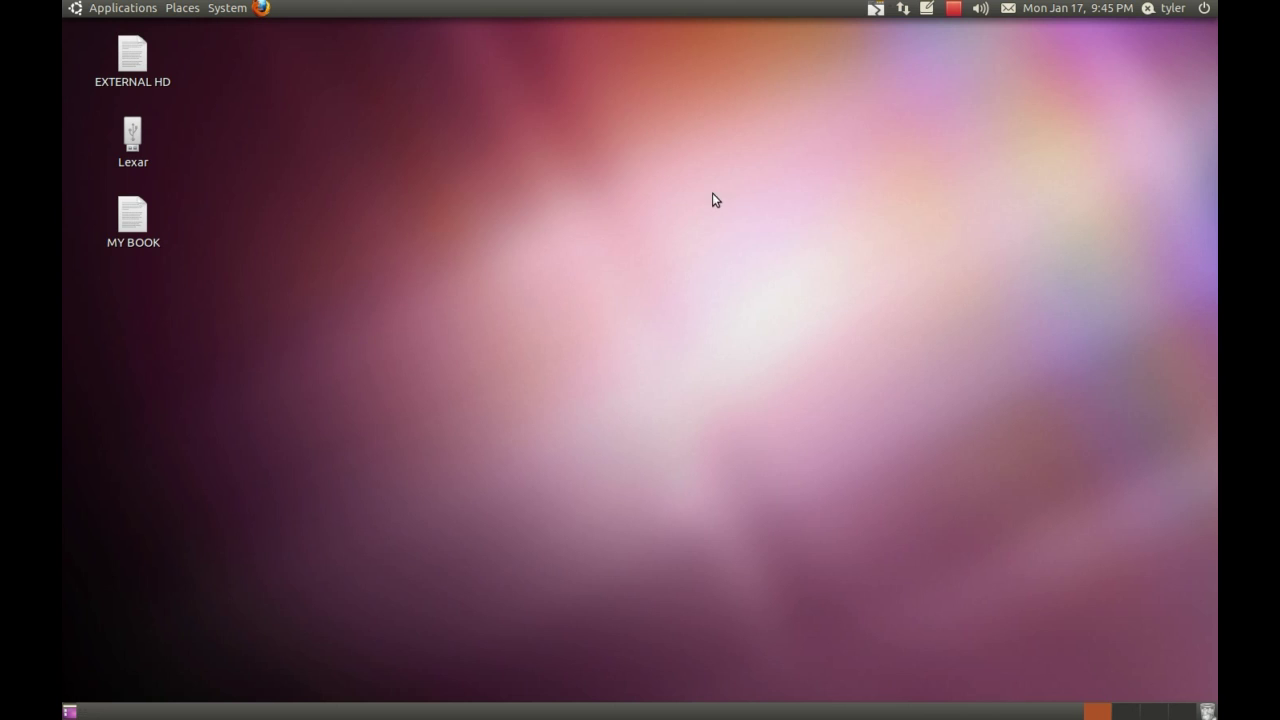
left_click(953, 12)
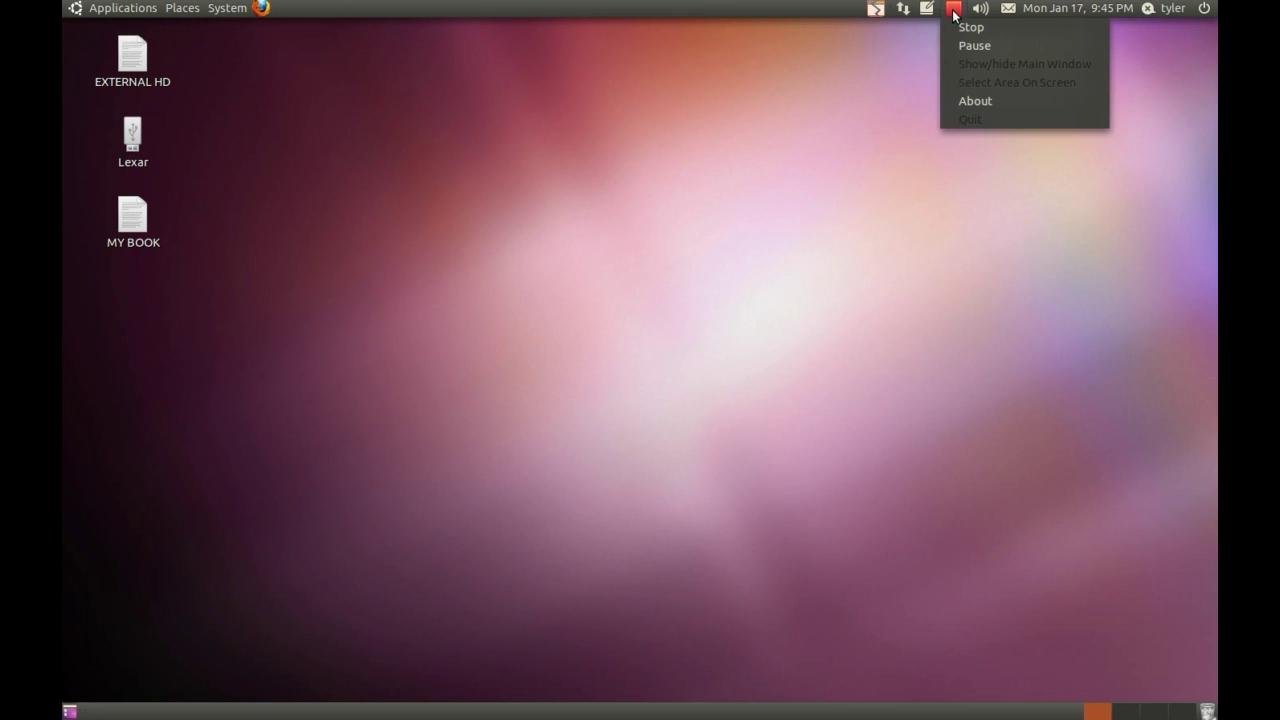